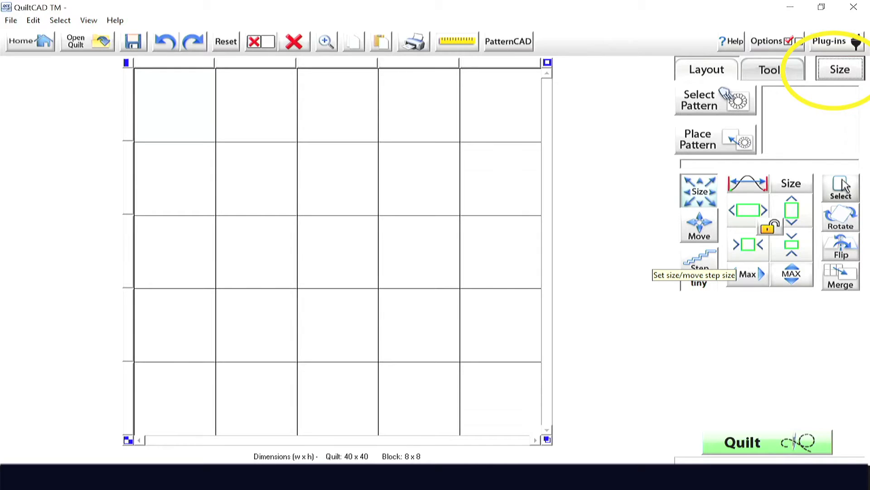
- Open the quilt size setup and set both the quilt height and the quilt width to 70
left_click(840, 69)
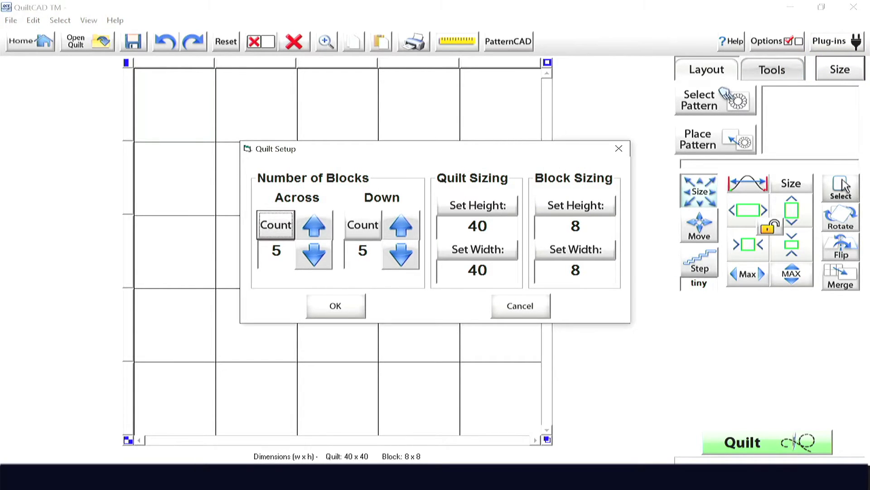
left_click(478, 205)
type("70")
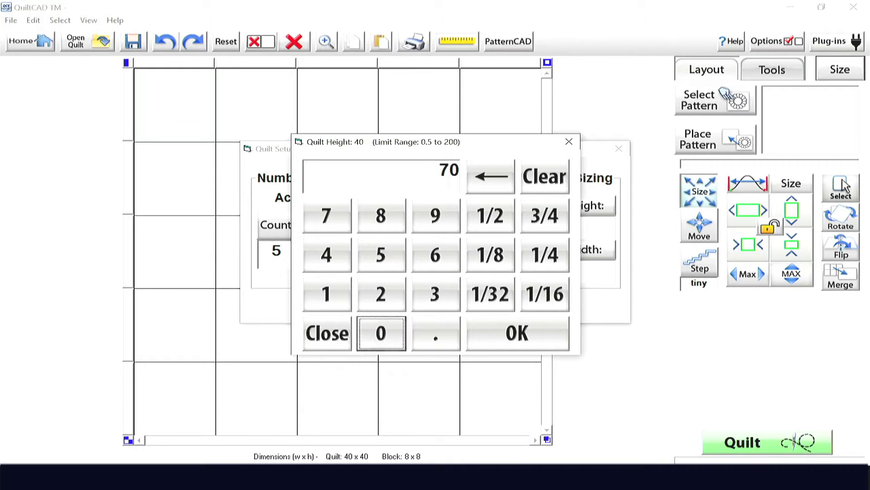
key("Return")
left_click(477, 249)
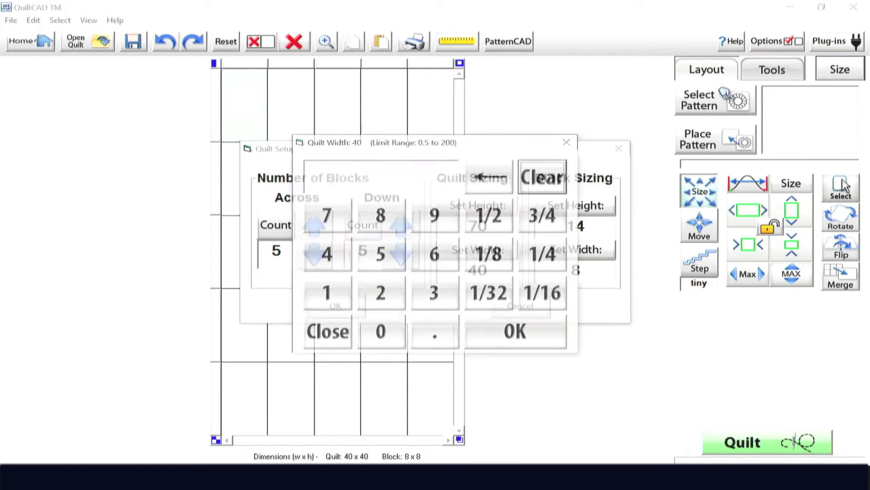
left_click(327, 216)
left_click(381, 333)
key("Return")
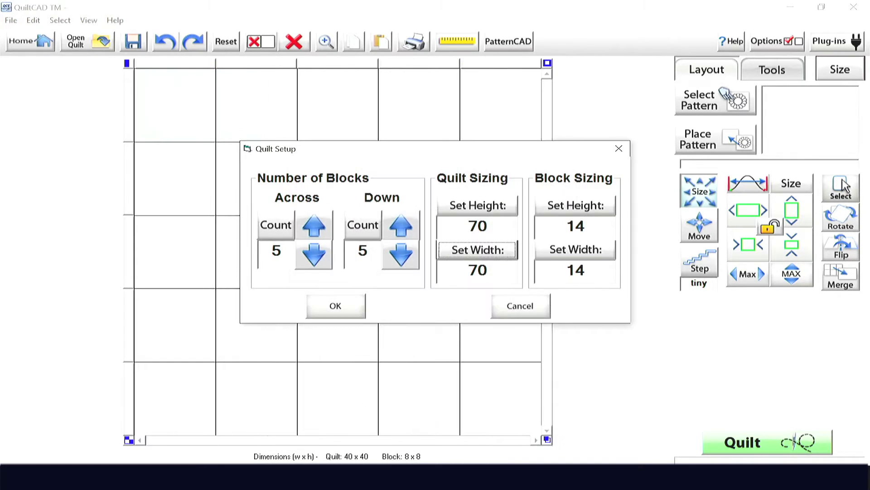
- Set the block height to 10 in the quilt setup
left_click(575, 205)
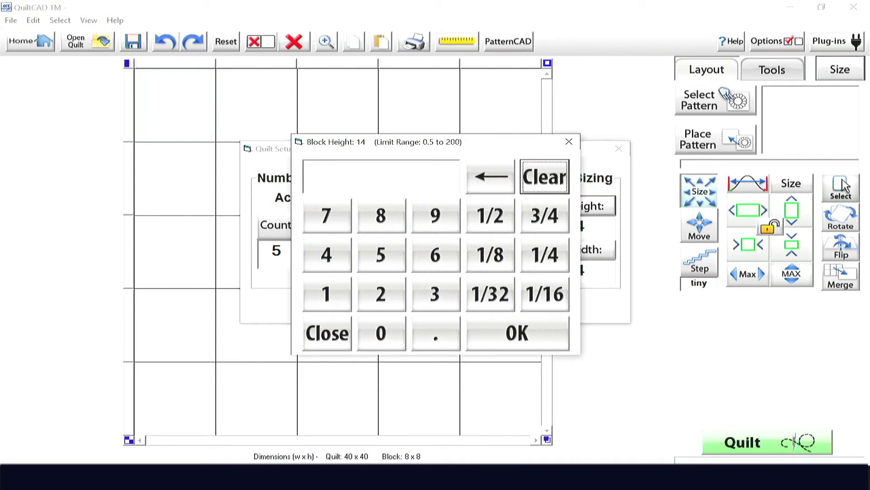
type("10")
key("Return")
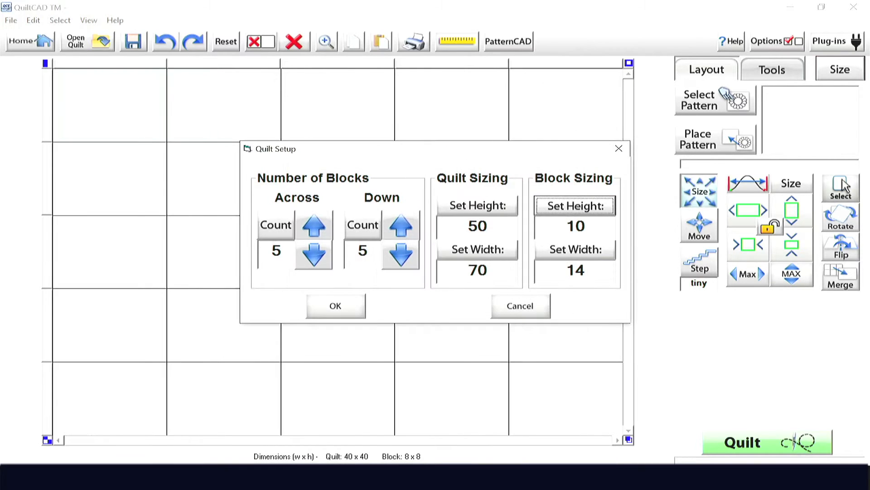
- Try to set the block width to 70
left_click(576, 250)
type("70")
key("Return")
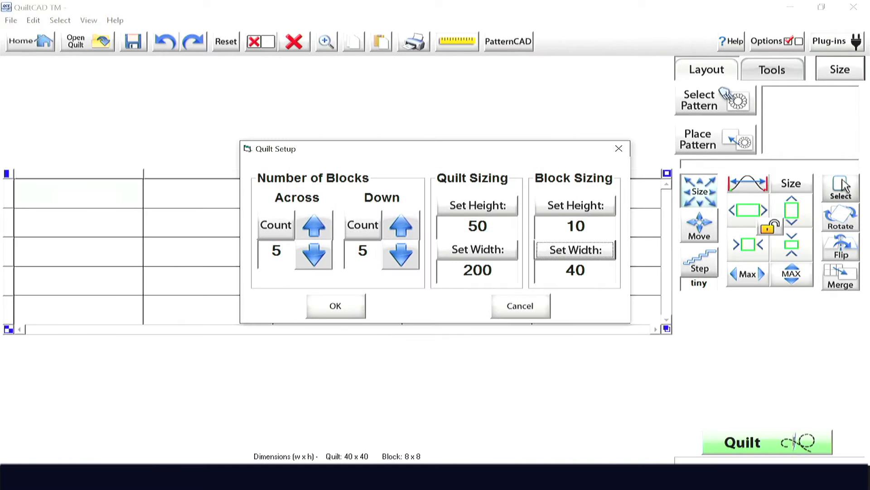
- Set the quilt layout to 7 blocks across and 7 down, with a quilt width of 70, and accept the setup
left_click(401, 226)
left_click(400, 225)
left_click(314, 225)
key("space")
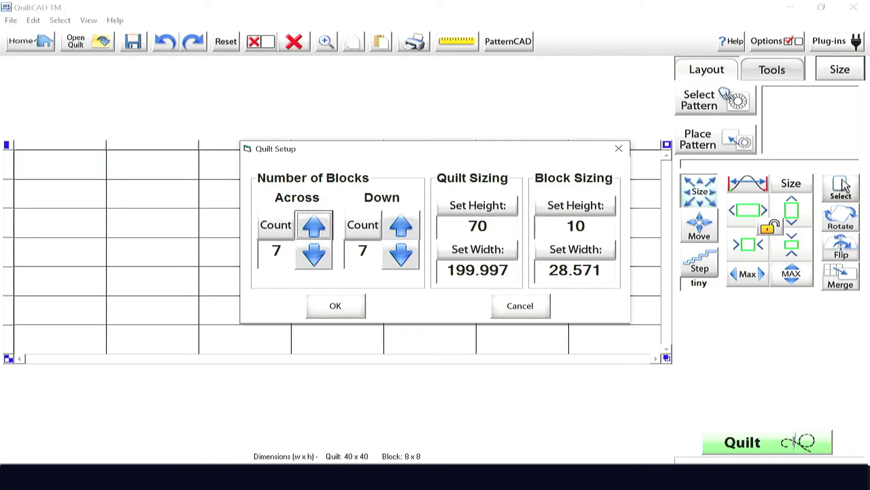
left_click(478, 249)
type("70")
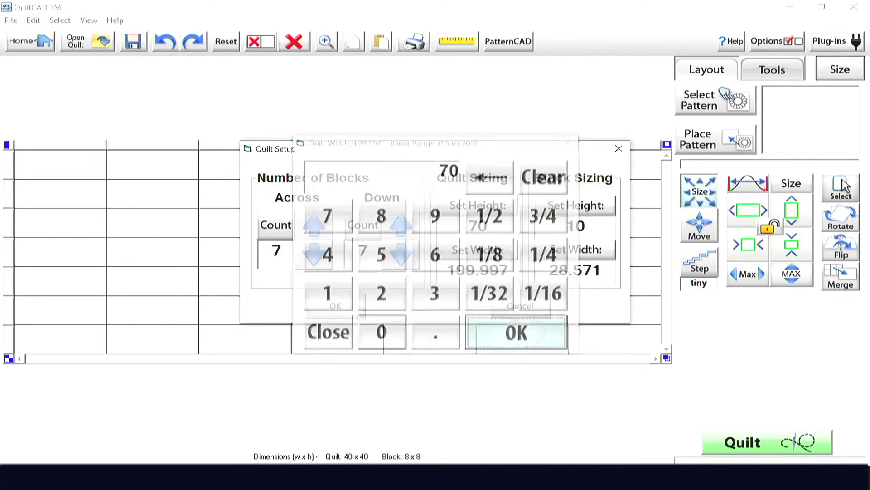
key("Return")
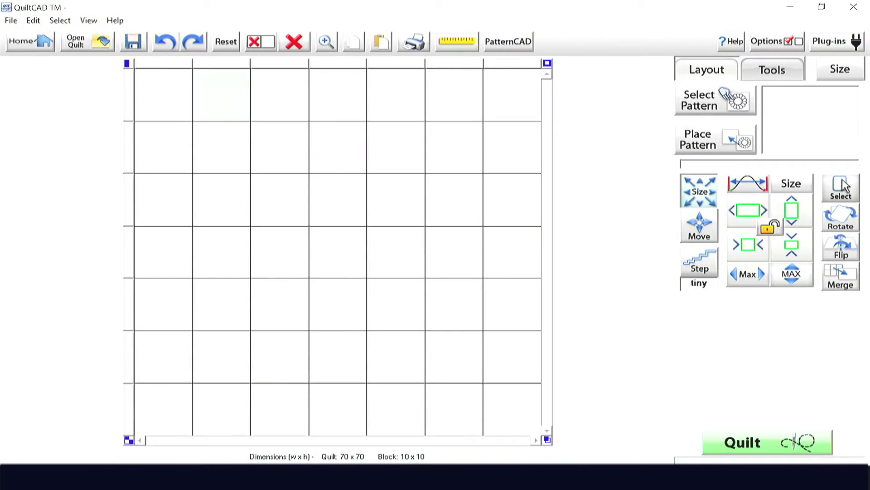
- Place the 1-rotated.gpf block pattern in all outer border blocks of the quilt
left_click(715, 100)
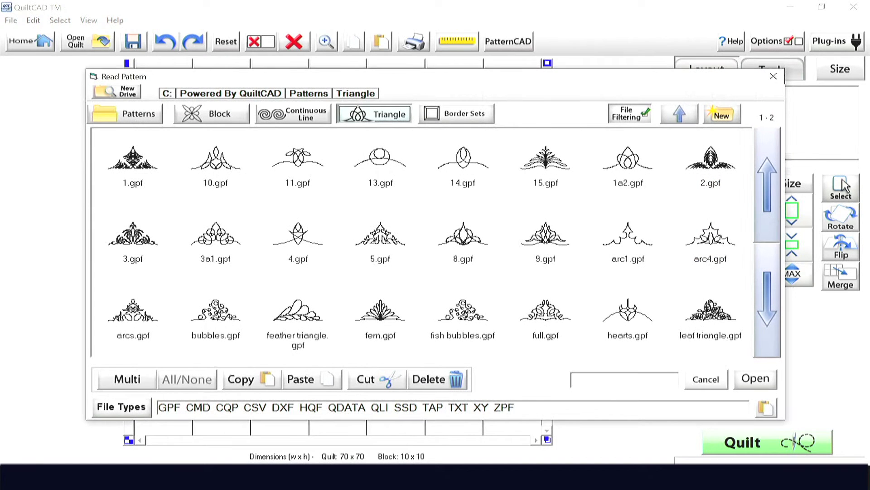
left_click(212, 113)
left_click(132, 156)
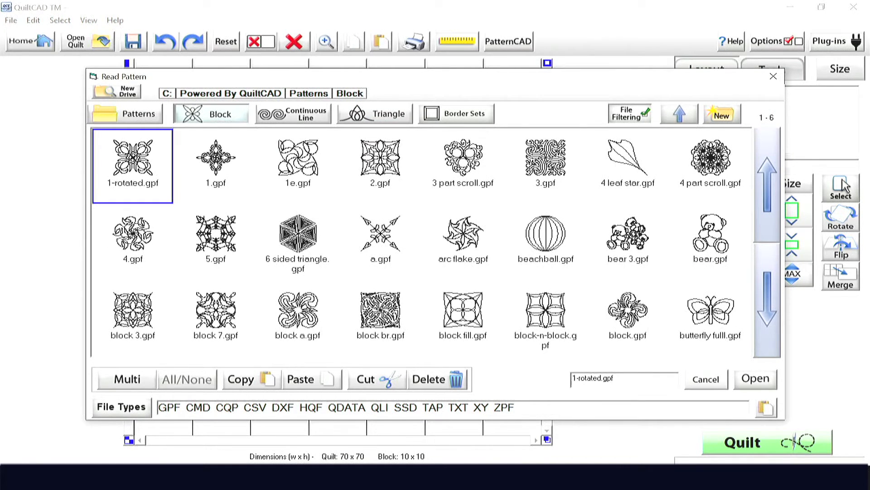
left_click(756, 378)
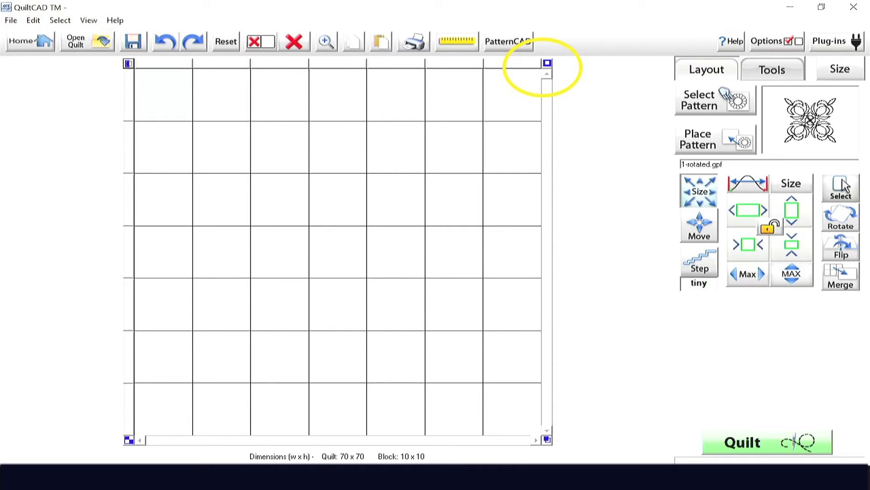
left_click(547, 63)
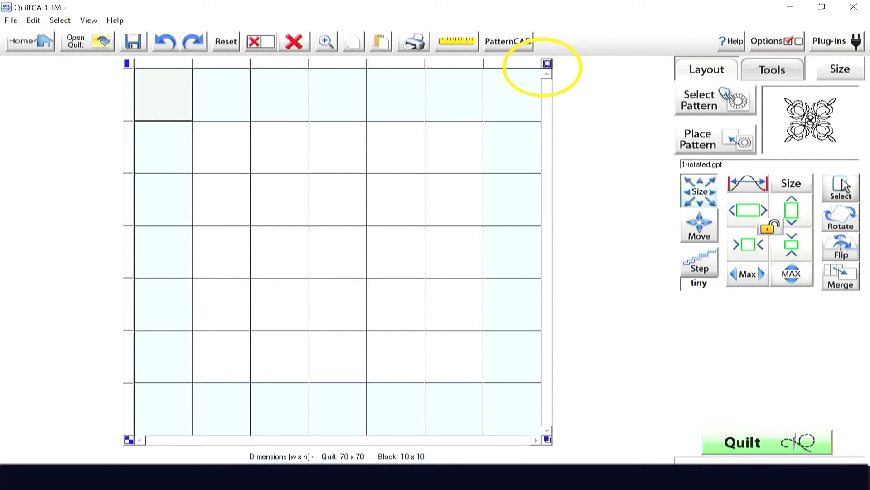
left_click(715, 140)
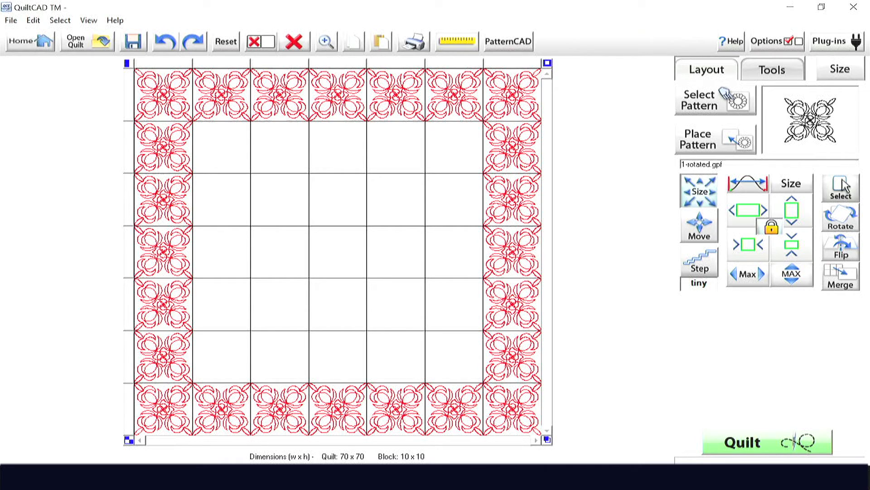
- Place the beachball.gpf pattern in alternating interior blocks in a checkerboard, starting at the interior corner, and maximize it to fill each block
left_click(222, 149)
left_click(337, 150, "ctrl")
left_click(446, 150, "ctrl")
left_click(389, 204, "ctrl")
left_click(282, 195, "ctrl")
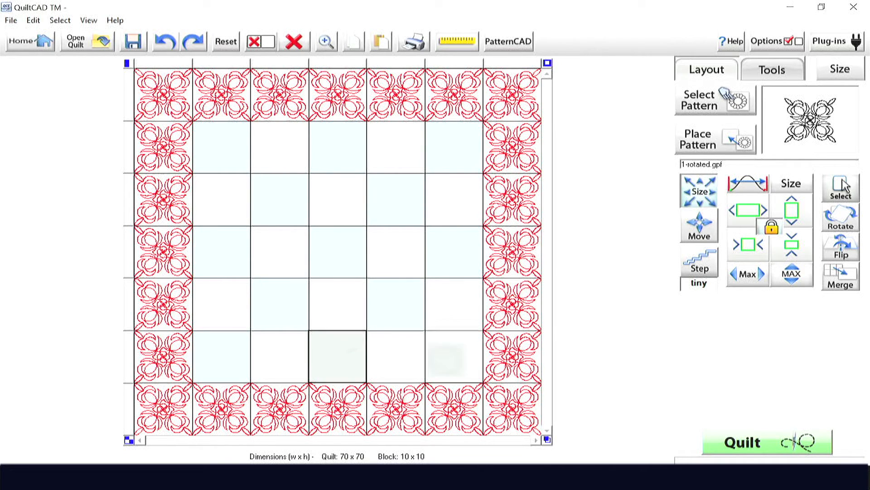
left_click(716, 100)
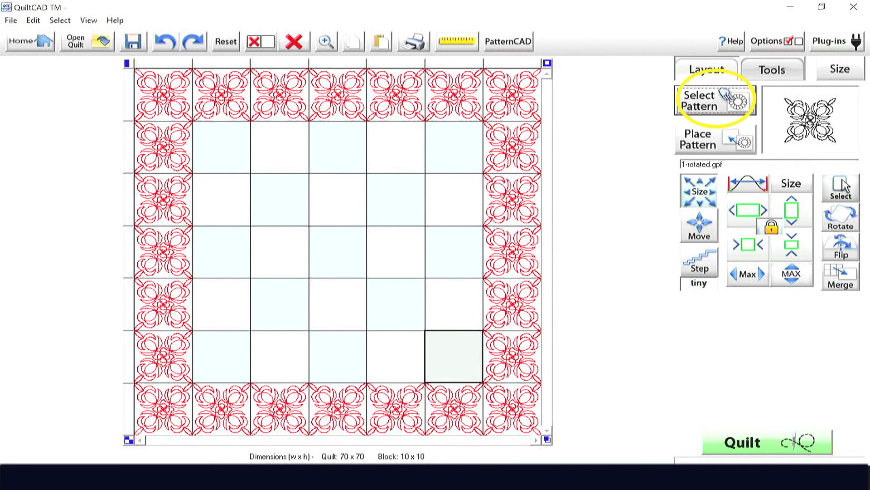
left_click(546, 242)
left_click(755, 378)
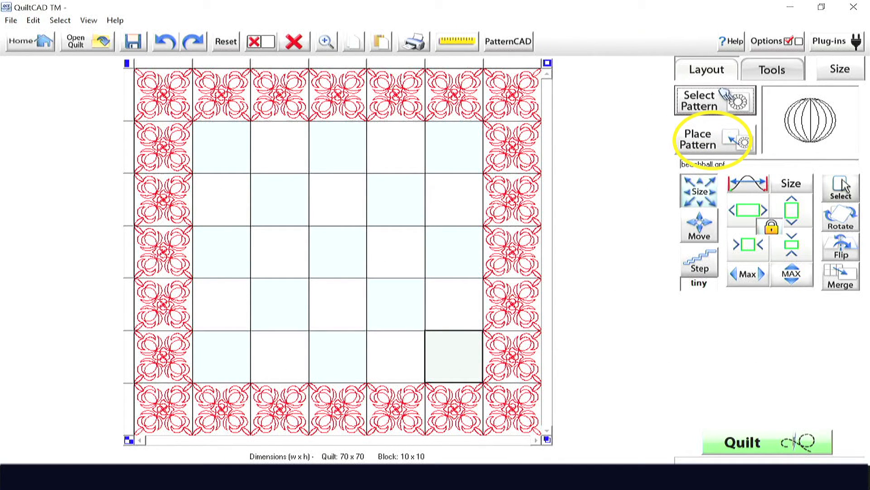
left_click(716, 139)
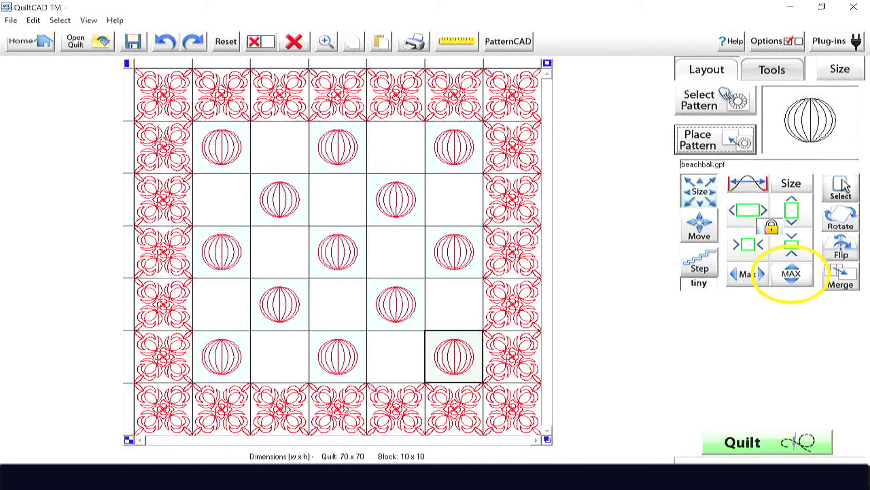
left_click(699, 191)
left_click(792, 274)
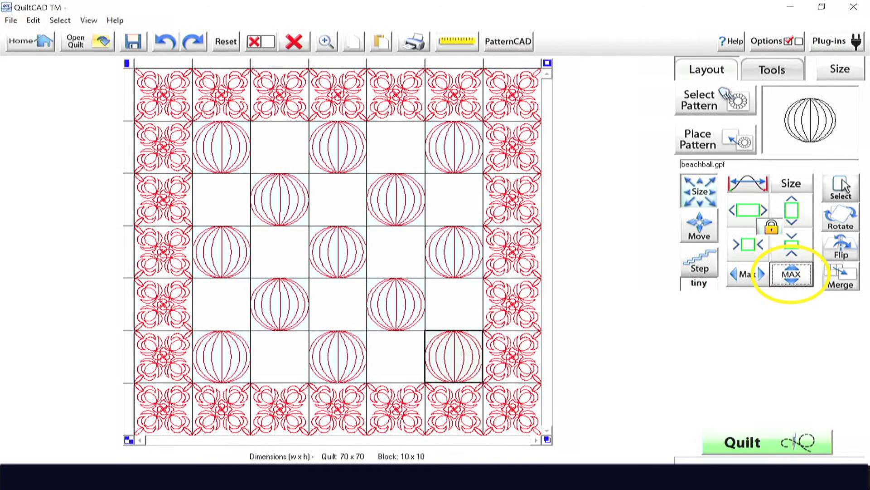
- Select the remaining empty interior blocks and place the 6 sided triangle.gpf pattern in them
left_click_drag(167, 84, 497, 397)
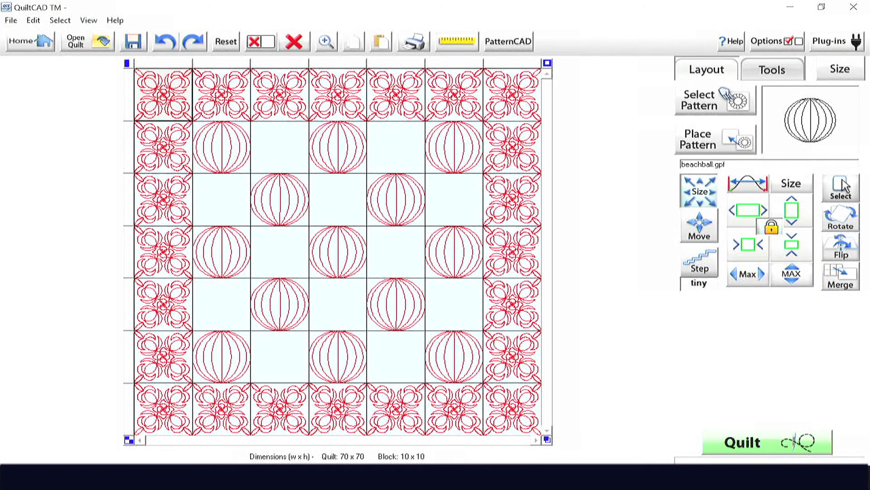
key("Escape")
left_click(279, 147)
left_click(396, 142)
left_click(215, 200)
left_click(337, 200)
left_click(462, 200)
left_click(274, 250)
left_click(393, 252)
left_click(221, 304)
left_click(336, 298)
left_click(453, 304)
left_click(280, 356)
left_click(396, 356)
left_click(699, 99)
left_click(298, 240)
left_click(756, 378)
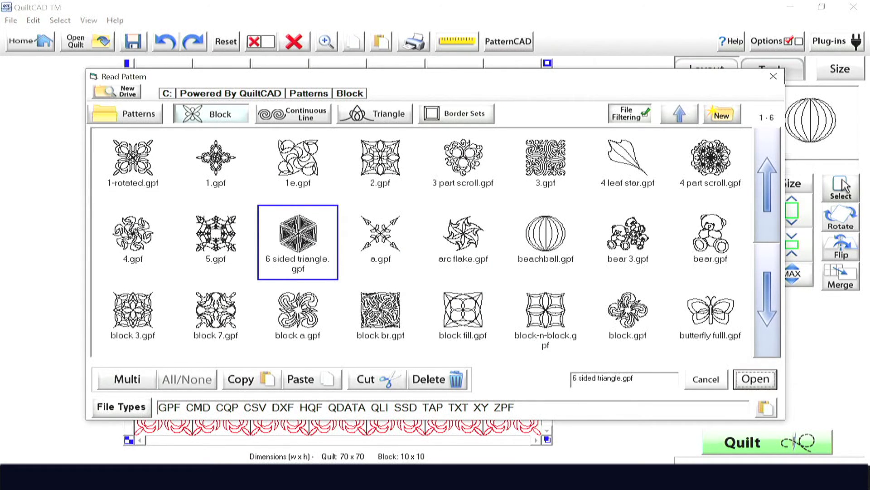
left_click(716, 139)
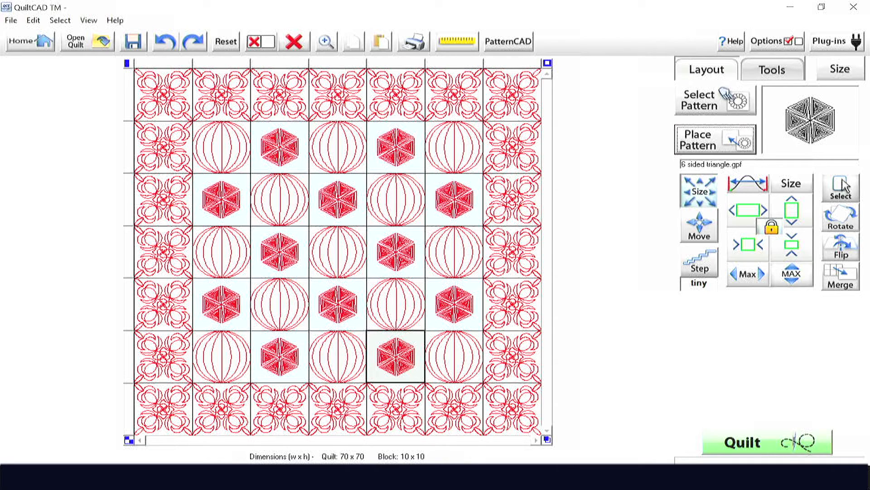
- Try the maximum size for the 6 sided triangle patterns and undo the enlargement
left_click(792, 274)
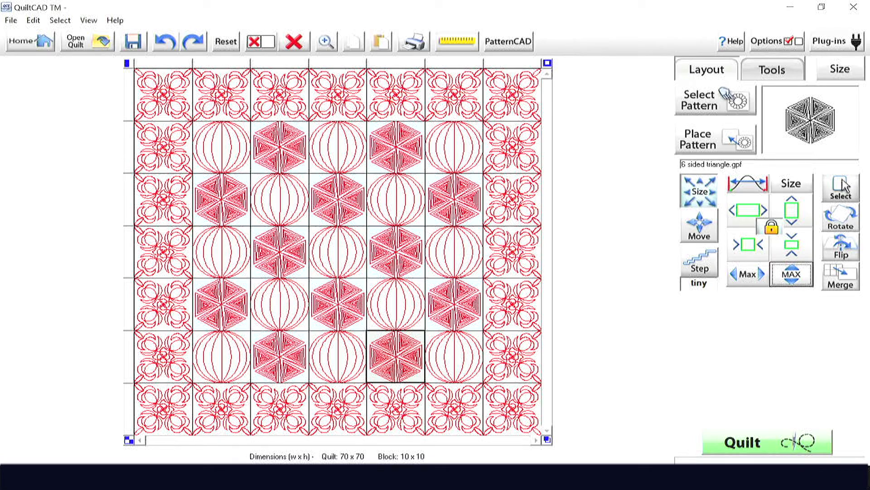
key("ctrl+z")
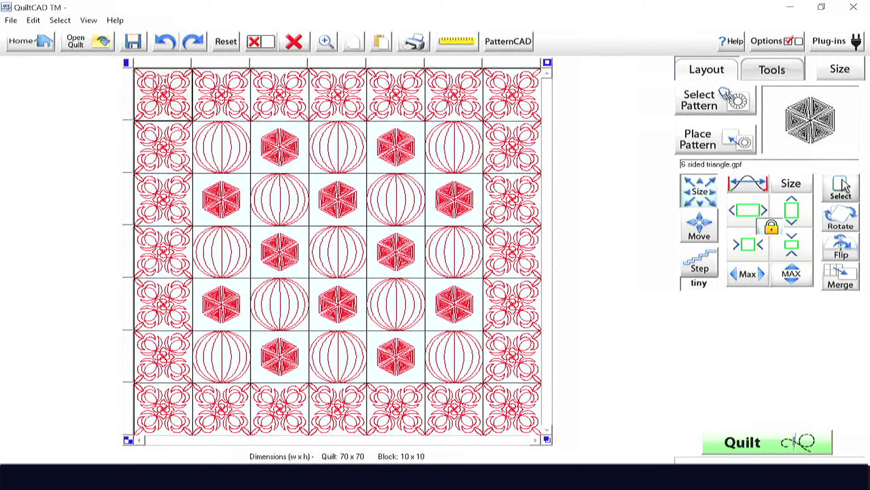
- Select all border blocks and replace their pattern with block fill.gpf at maximum size
left_click(126, 63)
left_click(715, 101)
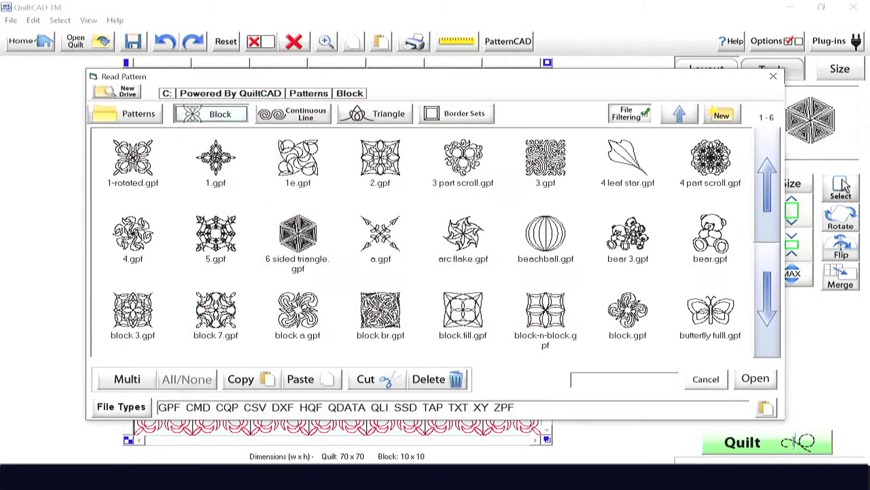
left_click(463, 318)
left_click(755, 378)
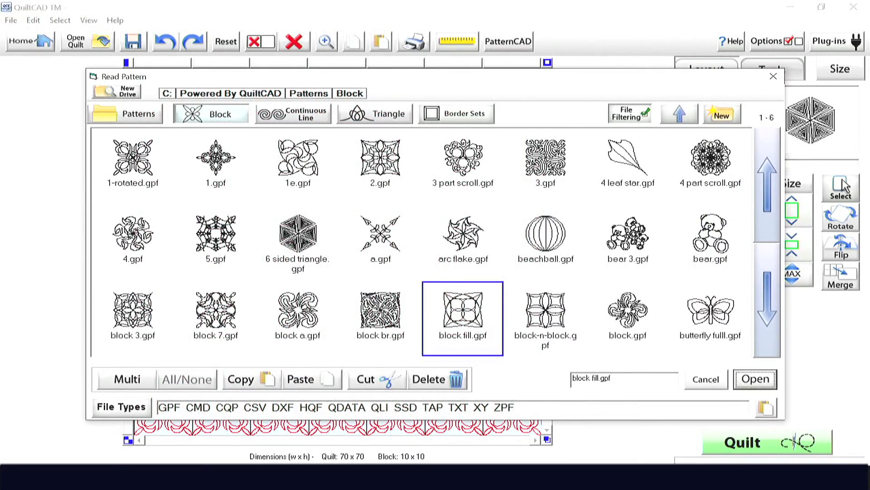
left_click(791, 274)
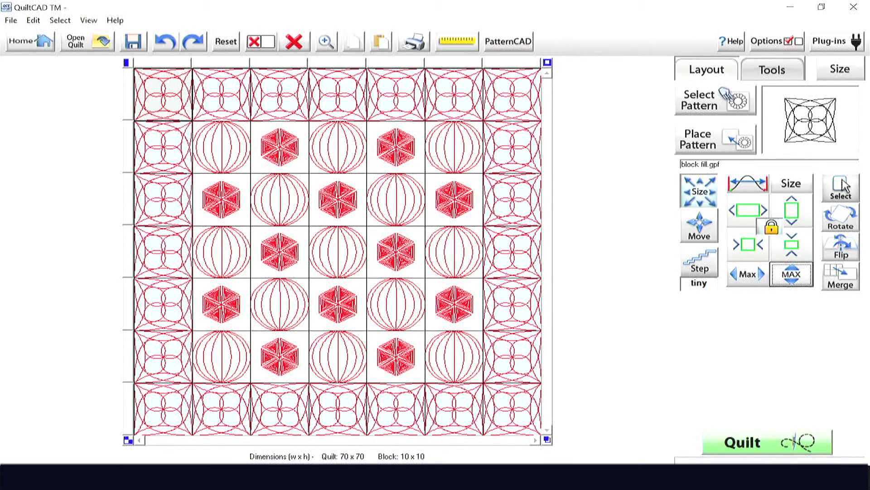
- Replace the pattern in the selected border blocks with fill 2.gpf from the second page of block patterns
left_click(716, 100)
left_click(767, 299)
left_click(711, 317)
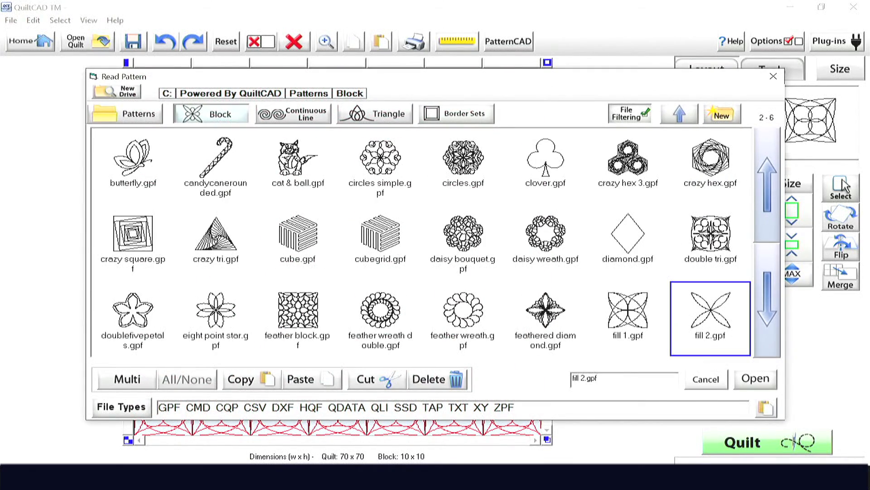
left_click(755, 378)
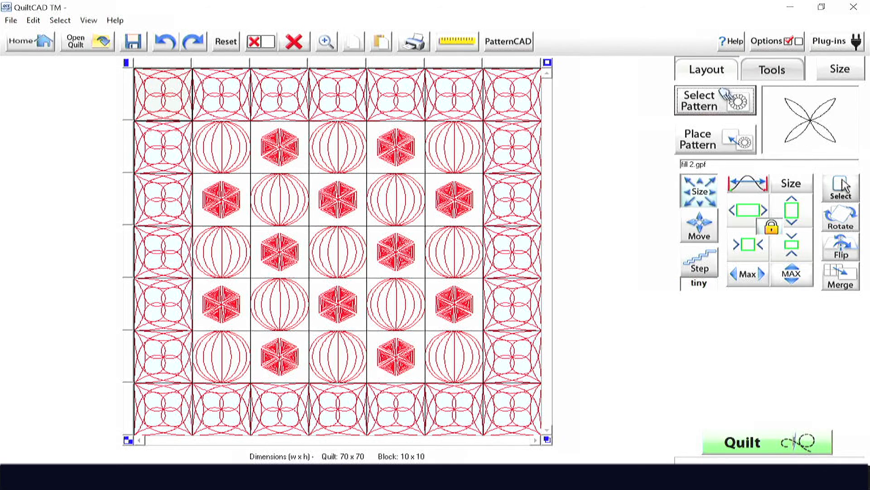
left_click(716, 140)
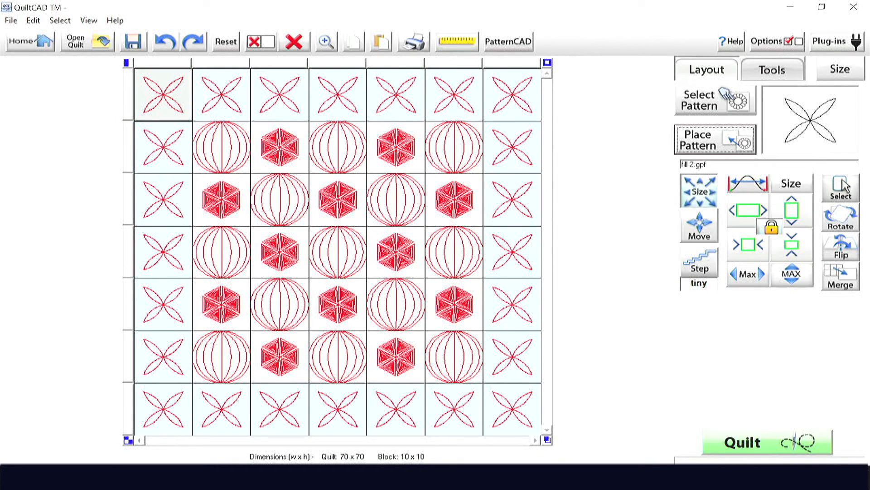
- Rotate the fill 2 patterns in all border blocks by 45 degrees and clear the block selection
left_click(843, 185)
left_click(841, 217)
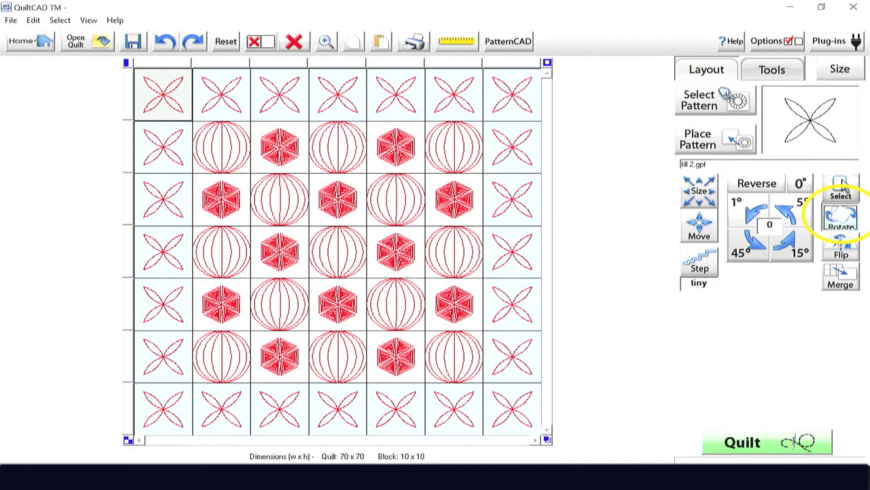
left_click(748, 245)
left_click_drag(169, 97, 504, 402)
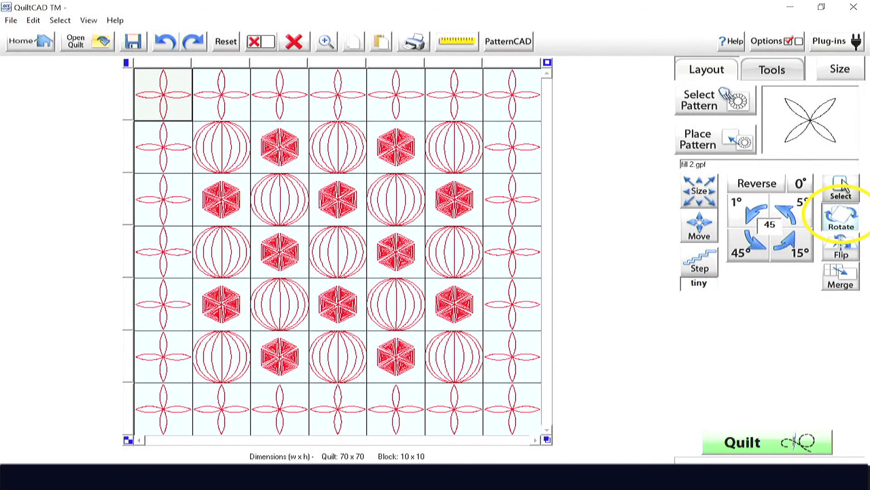
left_click(843, 185)
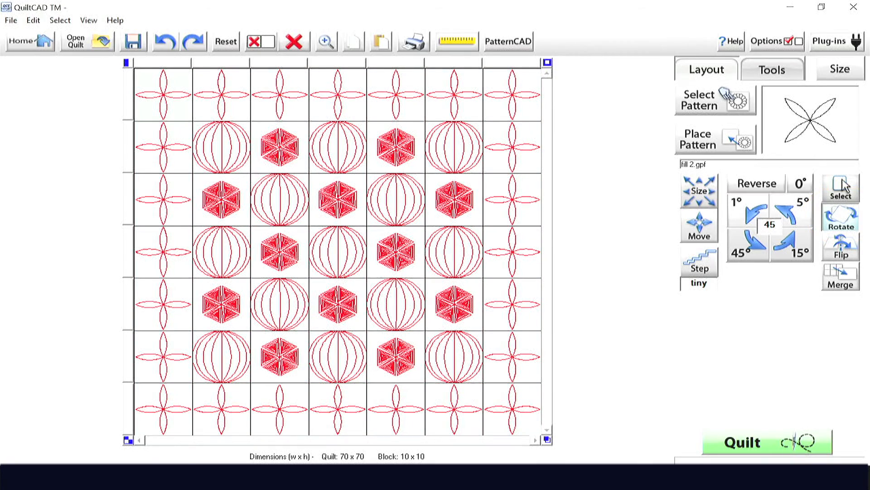